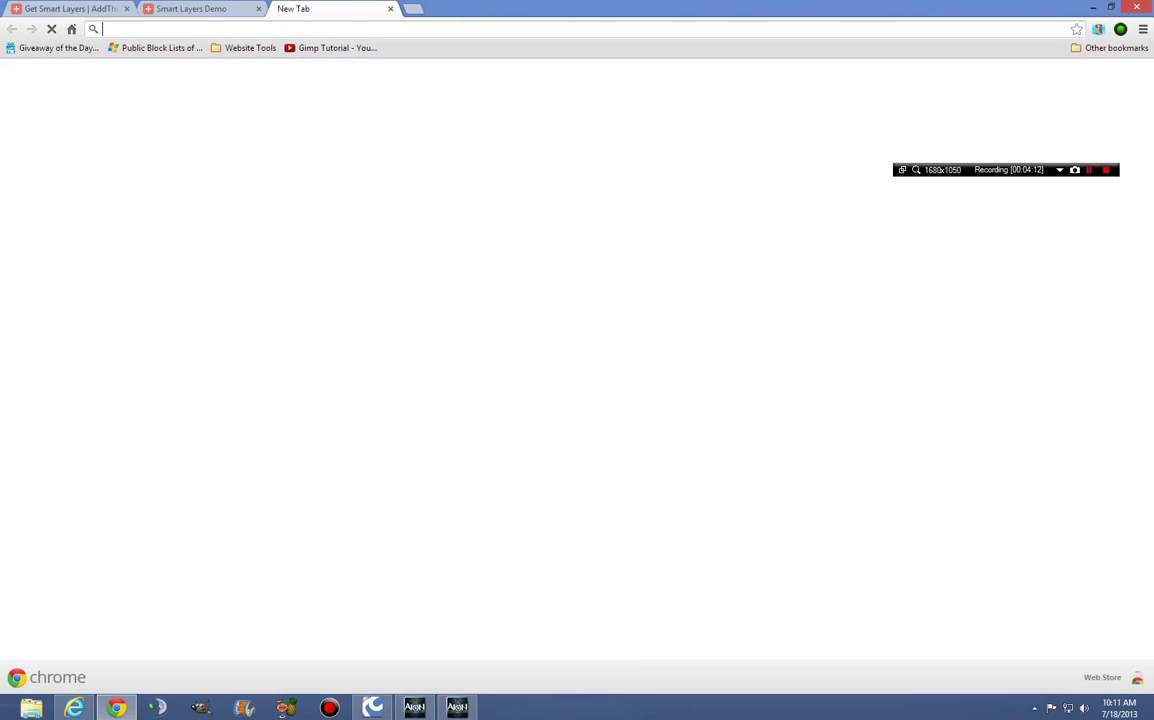
Load the s7.addthis.com addthis_widget.js address in the new tab and review the generated Smart Layers code on the configuration page.
key(Return)
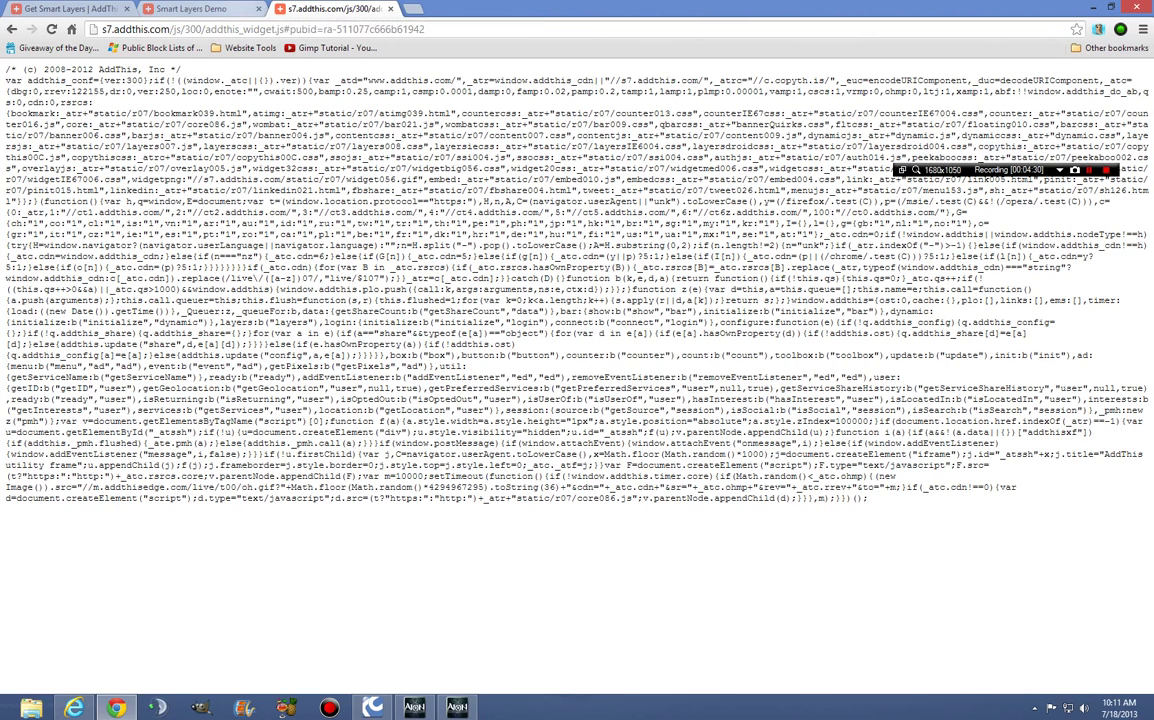
click(195, 8)
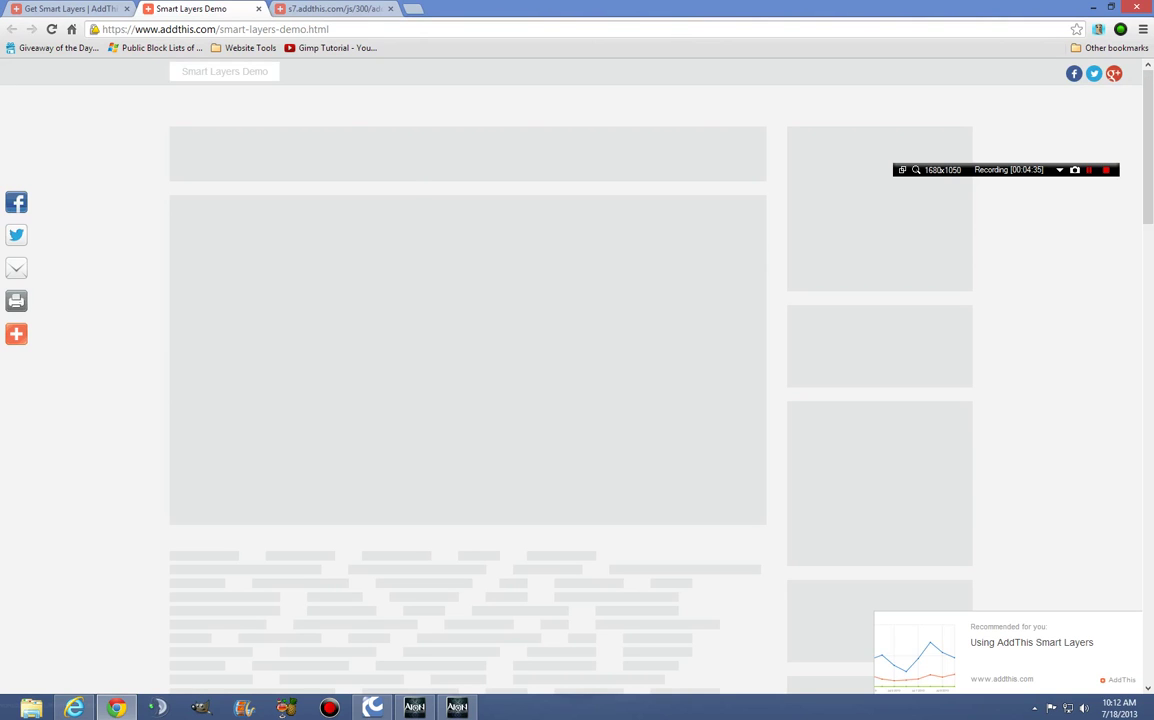
click(70, 8)
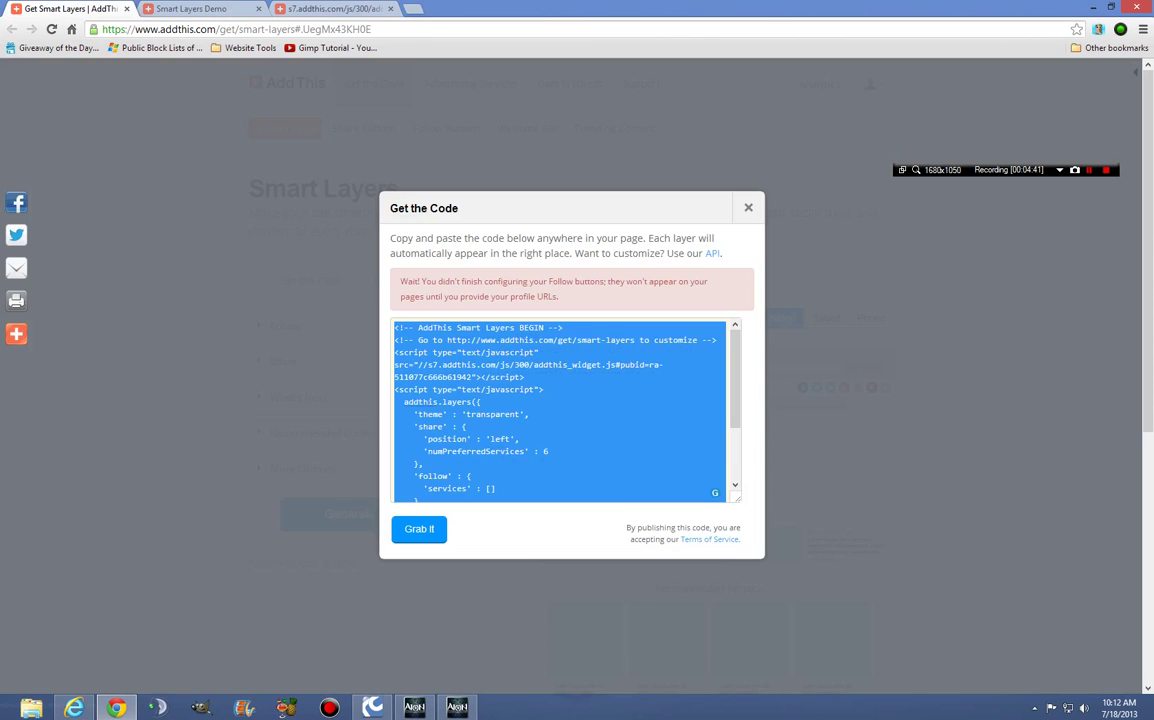
scroll(560, 410, down, 1)
scroll(560, 410, down, 1)
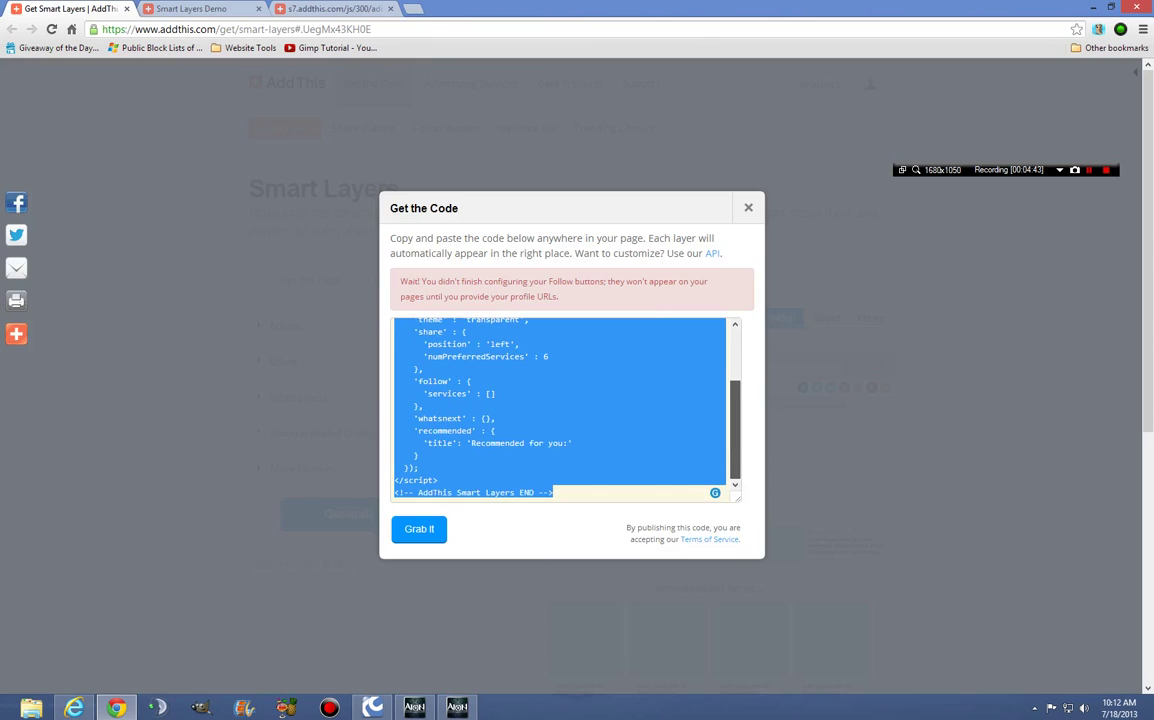
scroll(560, 410, up, 5)
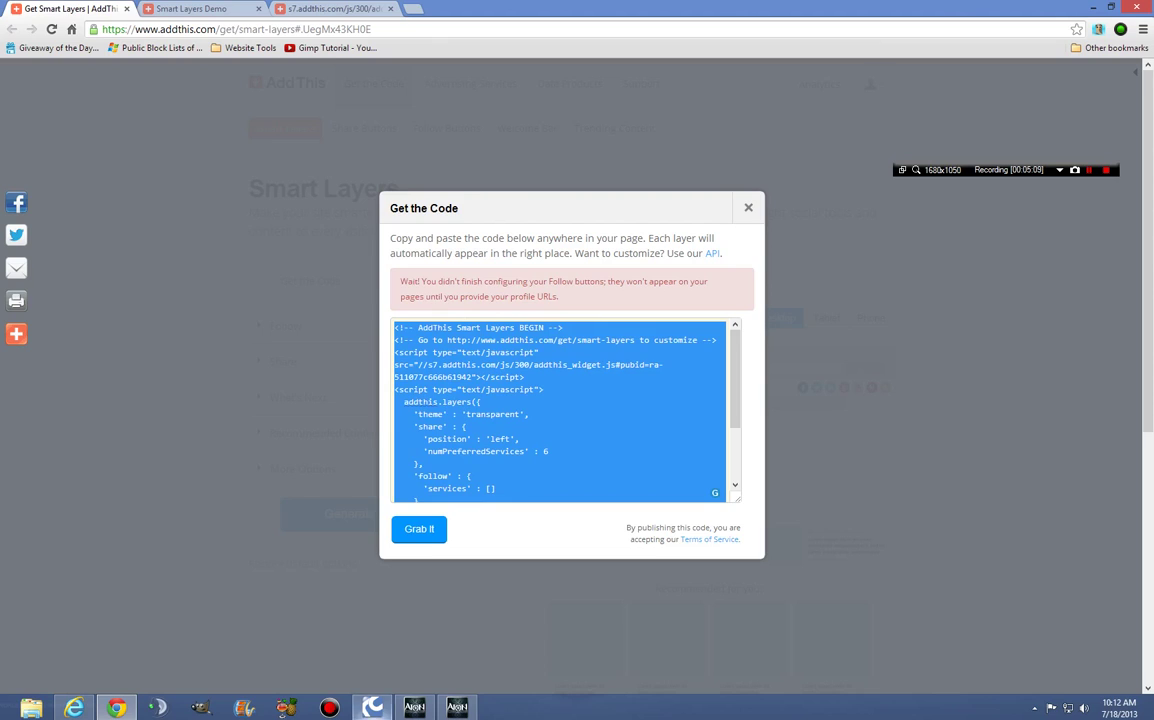
Switch to RaidCall, check the channel's microphone options, and minimize its window.
click(372, 707)
click(352, 307)
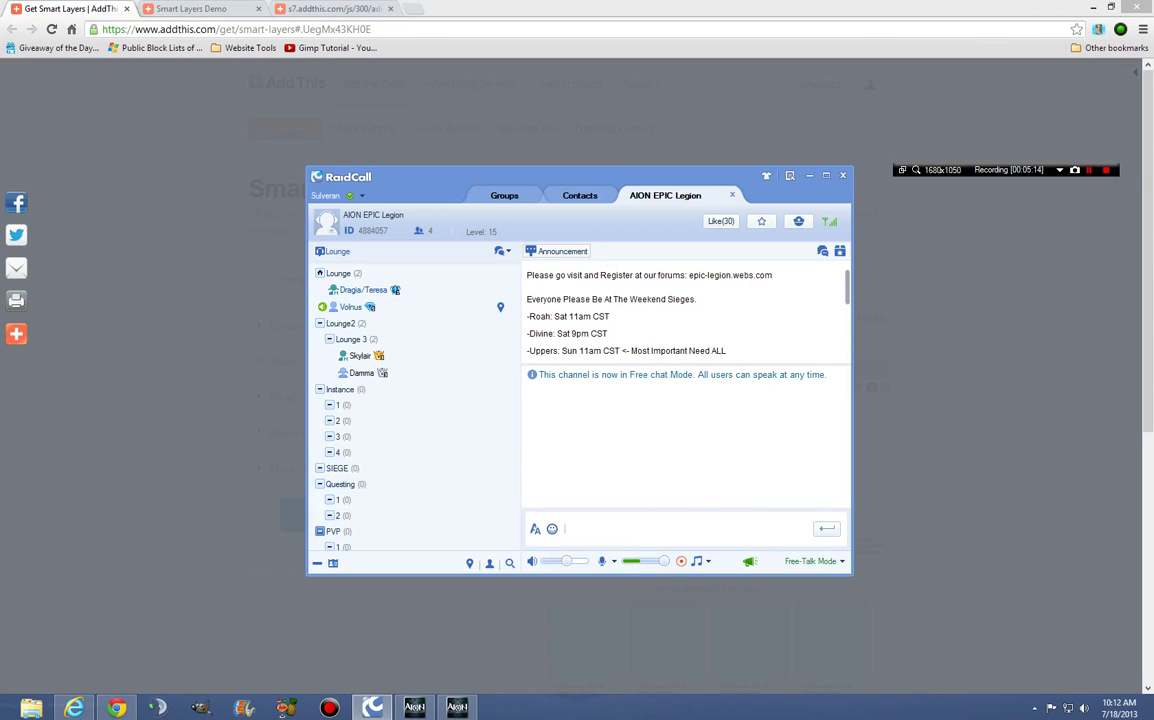
click(602, 561)
click(614, 561)
click(735, 528)
click(809, 175)
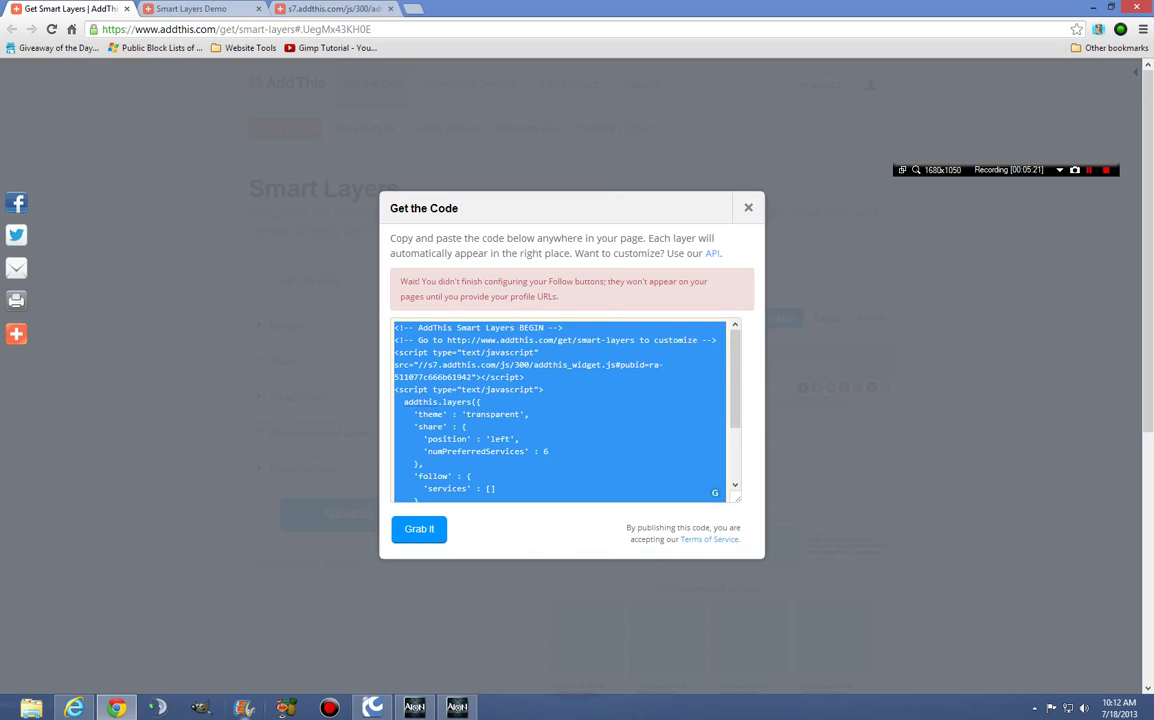
click(1035, 708)
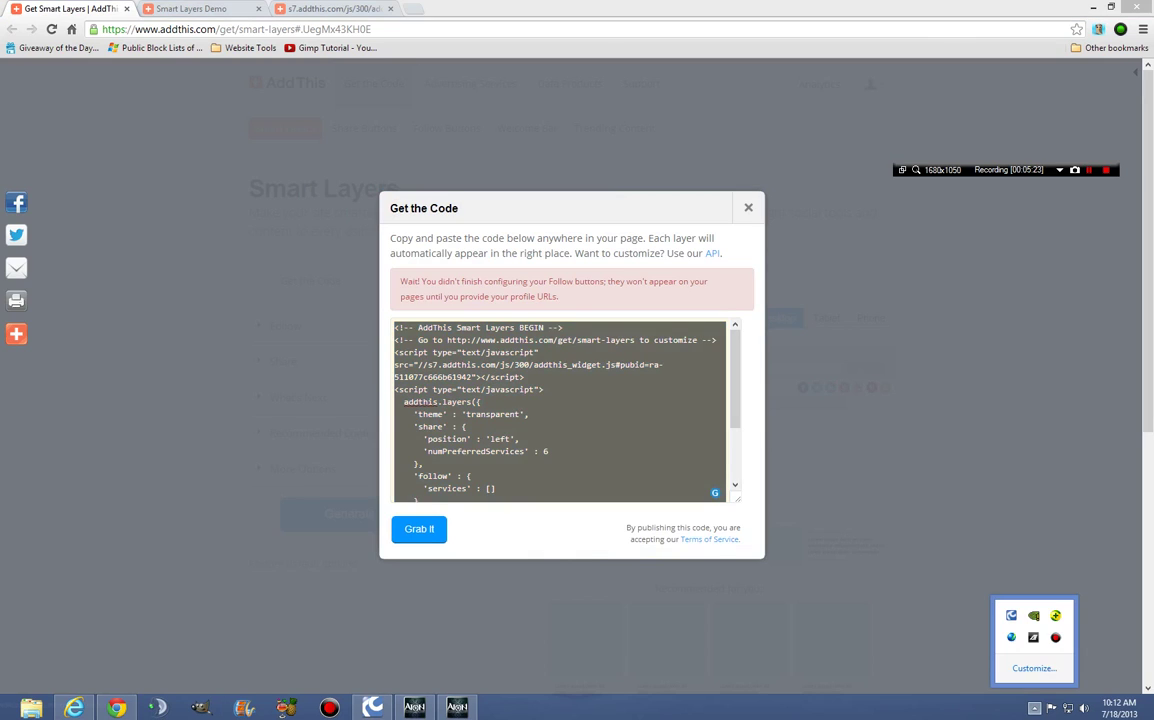
click(1056, 638)
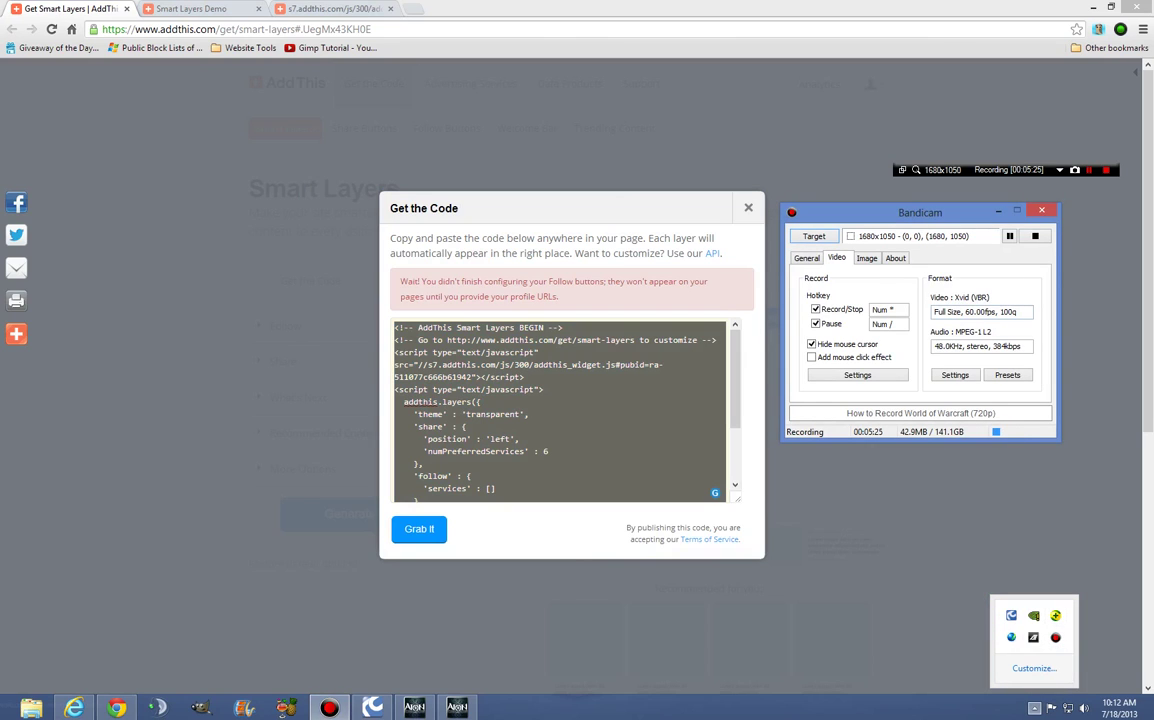
click(900, 520)
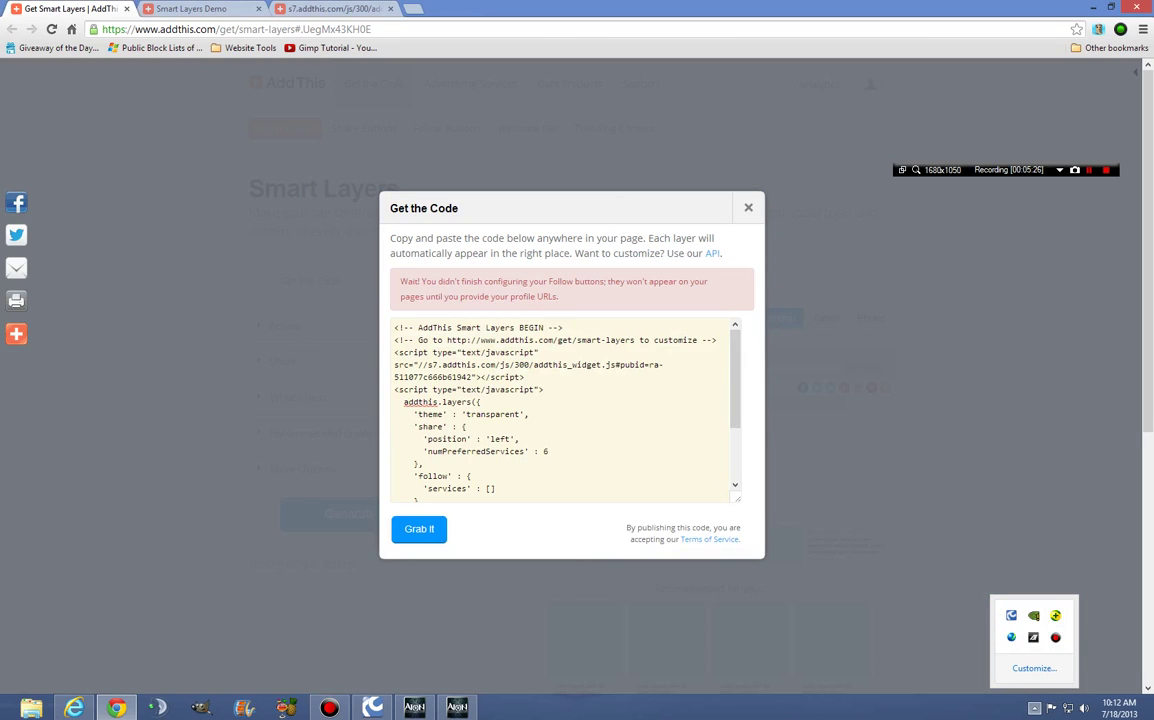
Read the generated Smart Layers code through to its END comment and close the Get the Code dialog.
scroll(563, 410, down, 3)
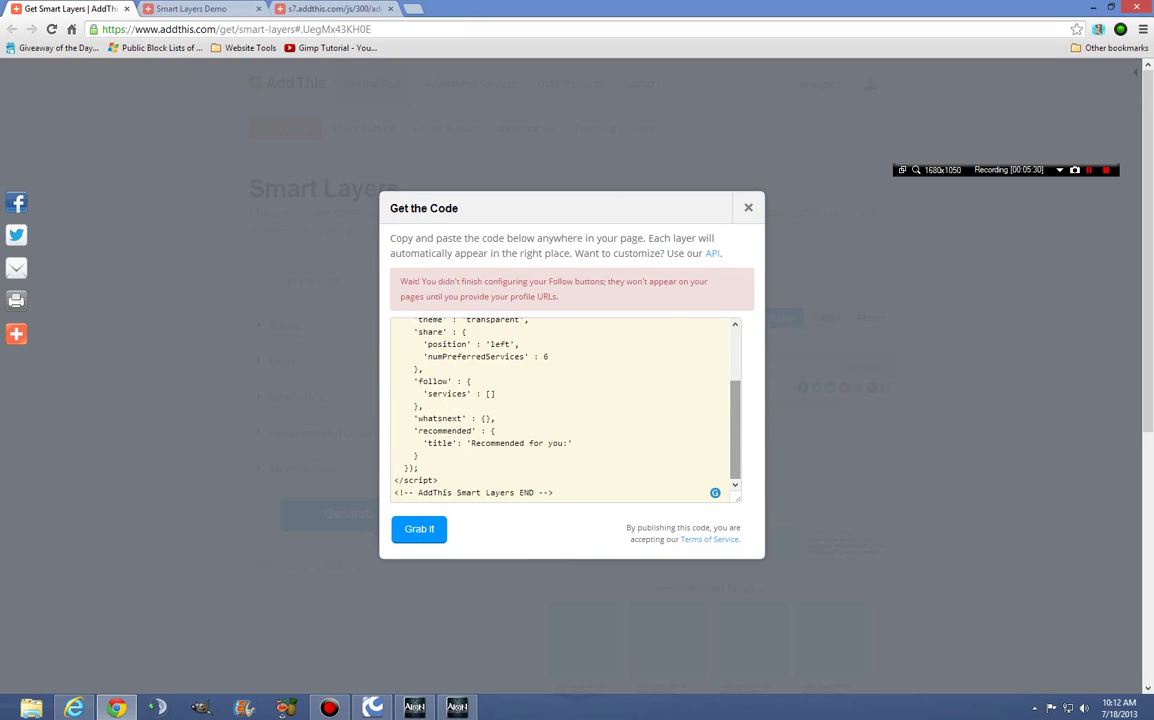
drag(735, 430, 735, 378)
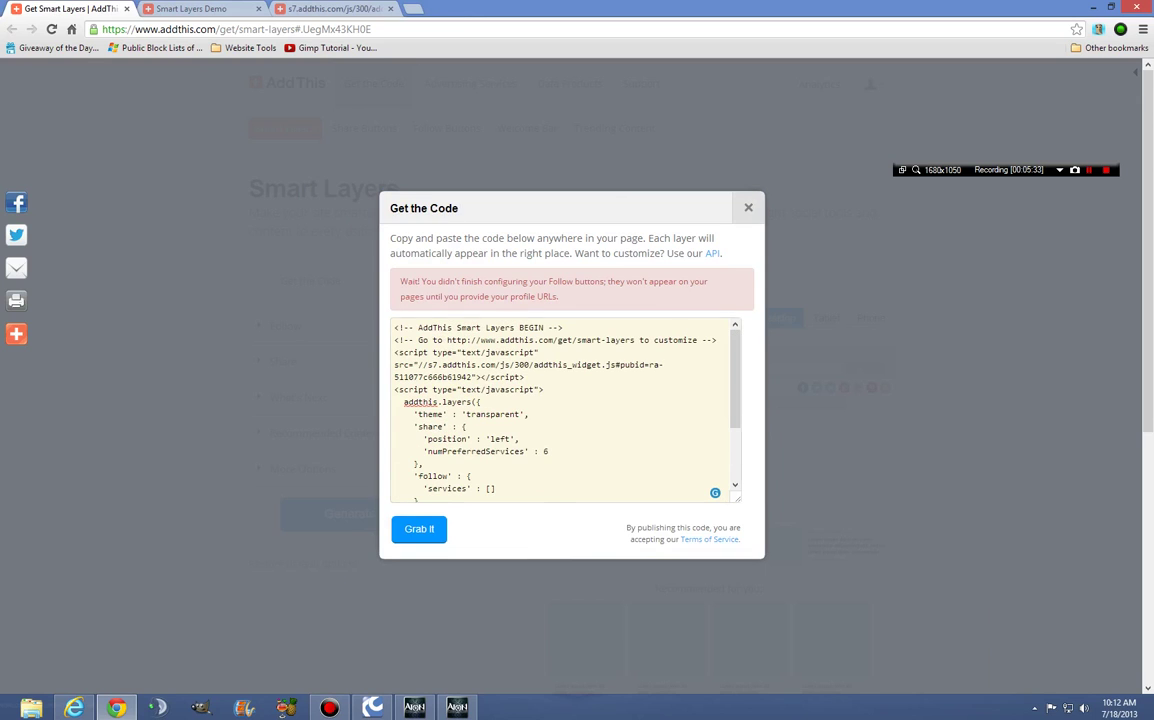
click(748, 208)
Examine the Smart Layers demo page down to its recommended content section.
key(ctrl+Tab)
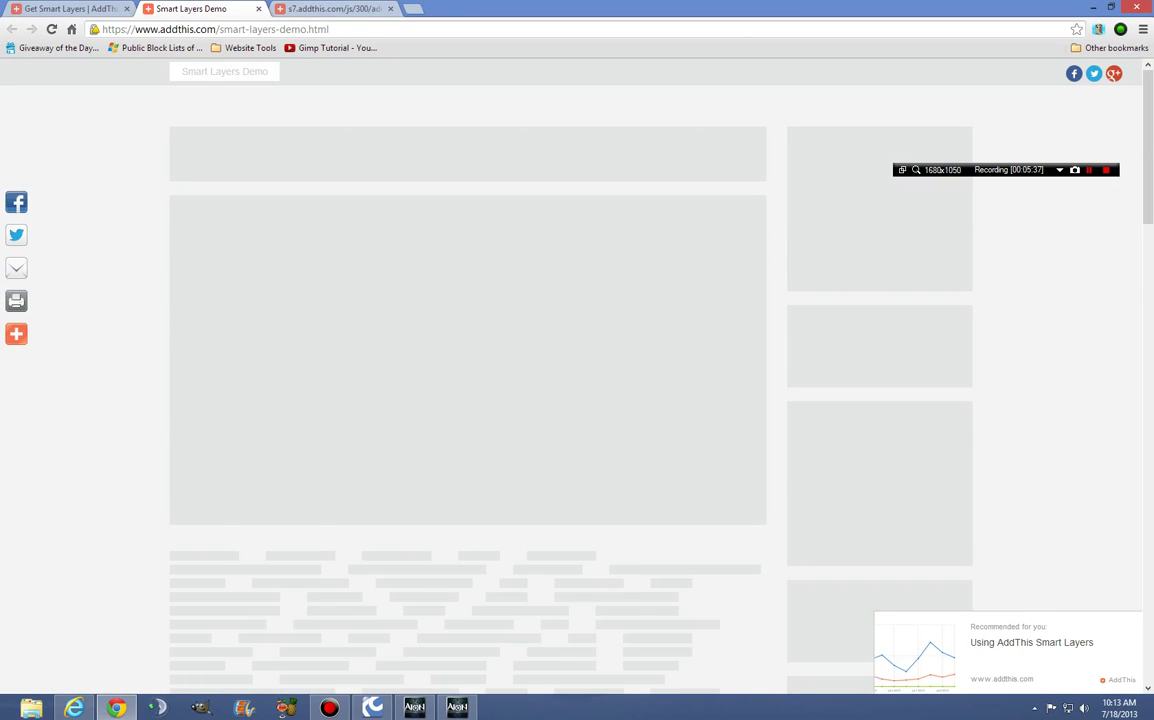
scroll(570, 380, down, 15)
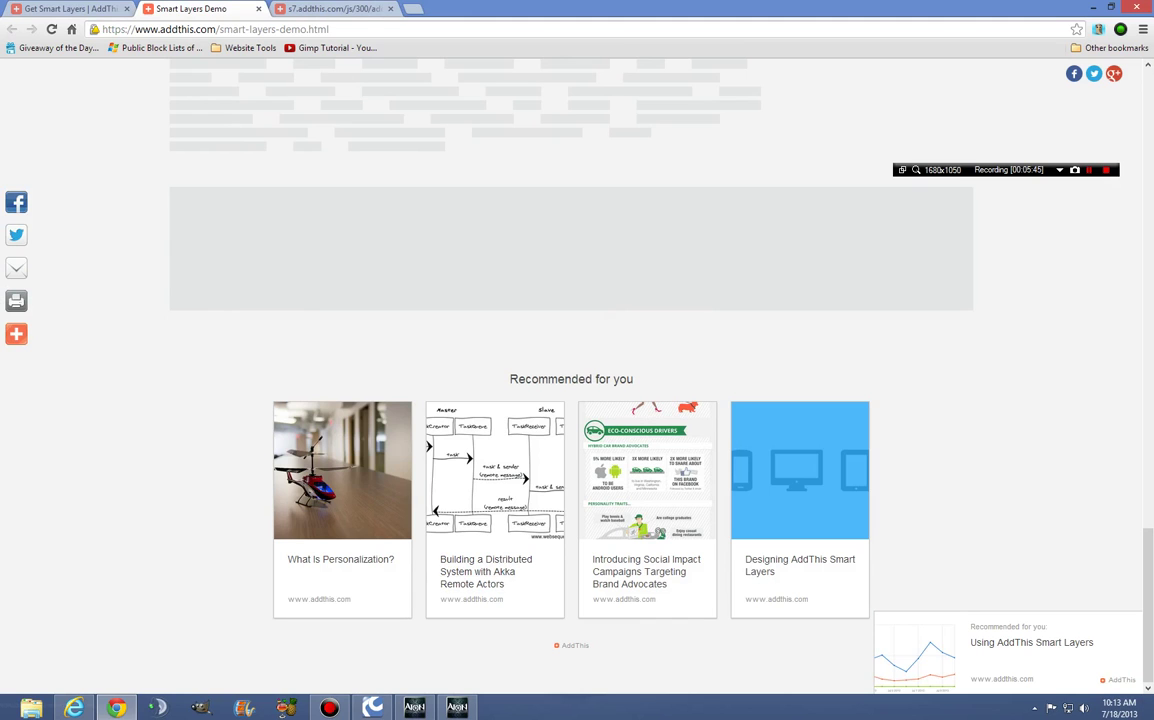
Return to the Smart Layers configuration page and expand the Recommended Content settings to show the header option.
click(65, 8)
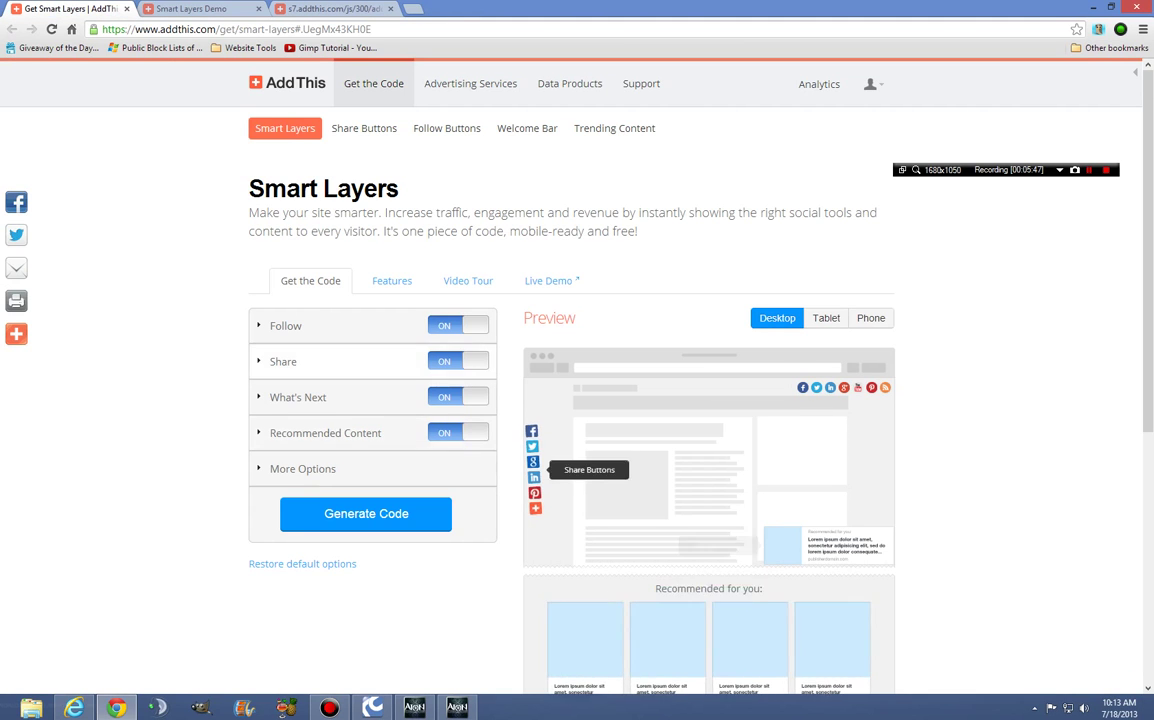
click(325, 433)
scroll(577, 400, down, 5)
scroll(577, 400, up, 5)
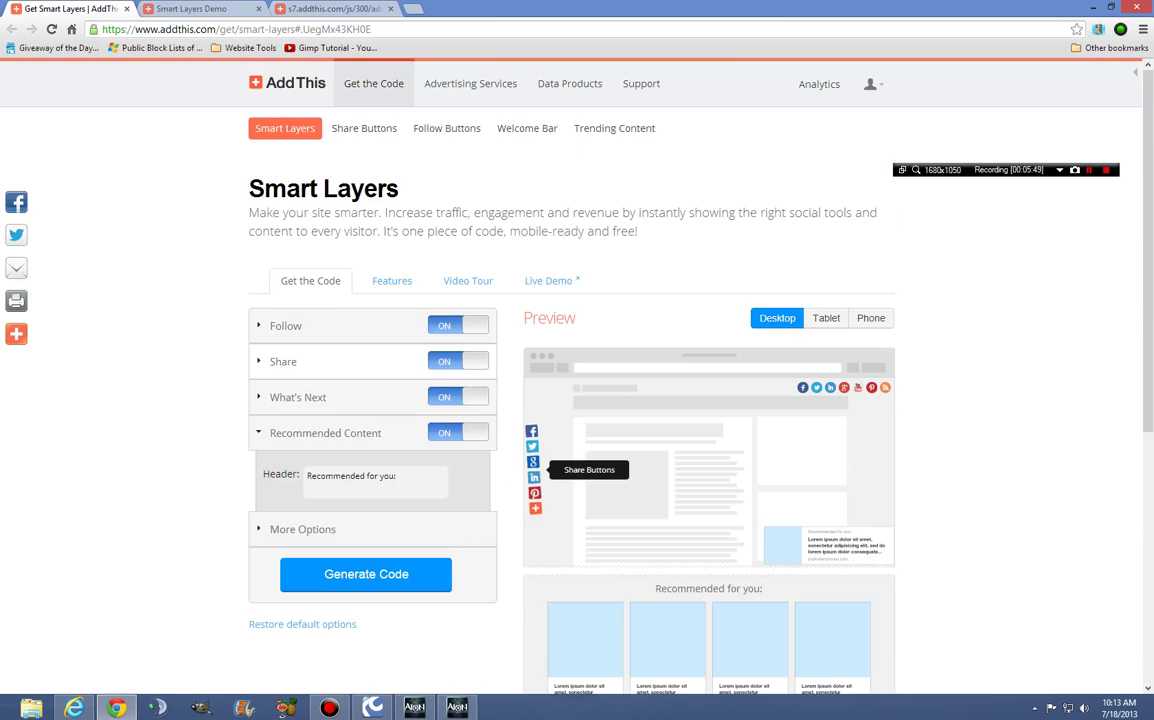
scroll(577, 400, down, 5)
scroll(577, 400, up, 5)
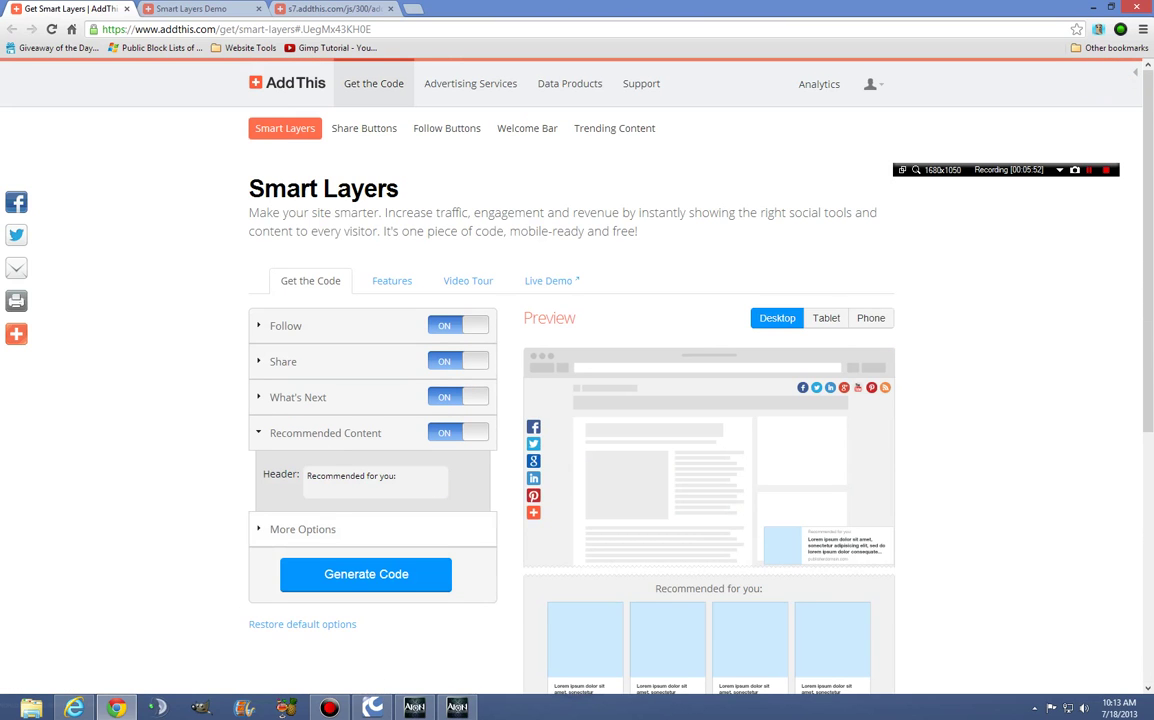
Look over the Smart Layers features overview and return to the code configuration.
click(391, 281)
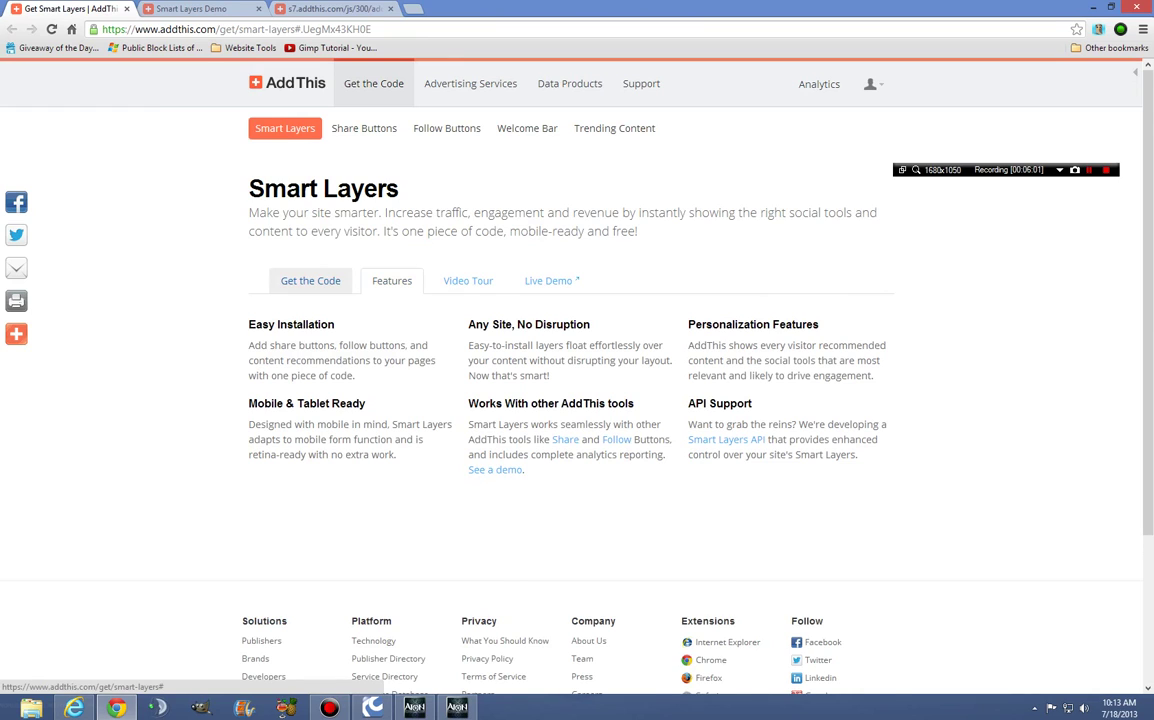
click(310, 281)
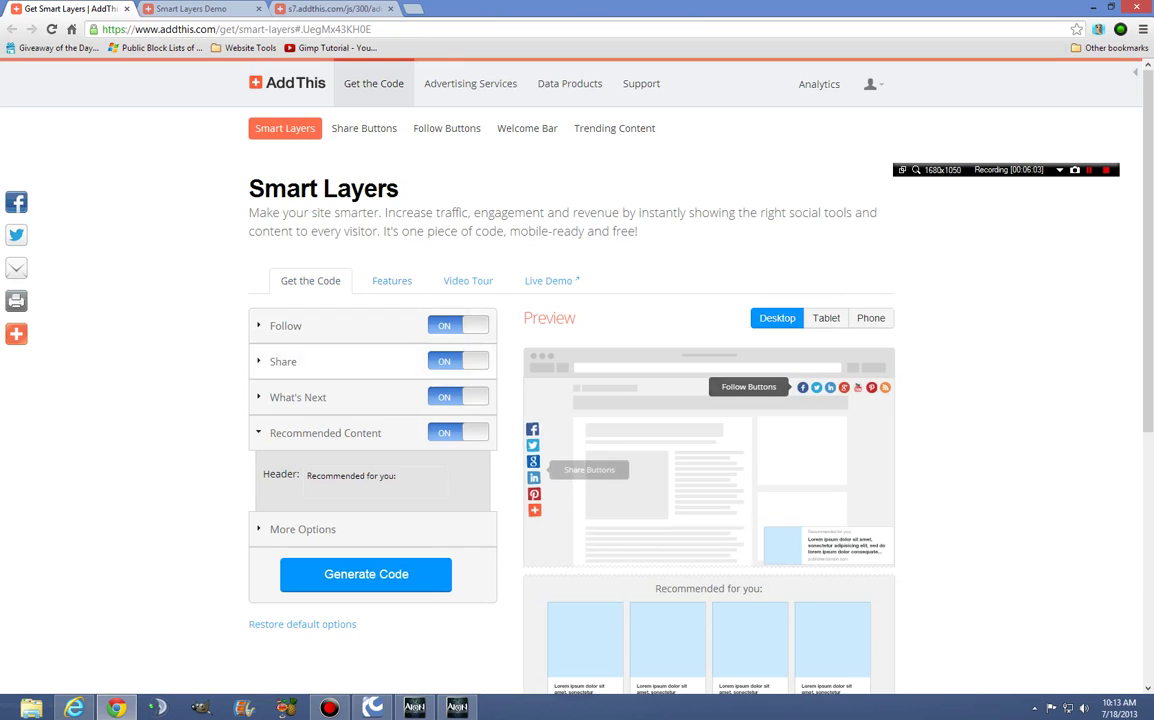
Expand the additional Smart Layers options to show the theme and profile settings.
scroll(577, 380, down, 5)
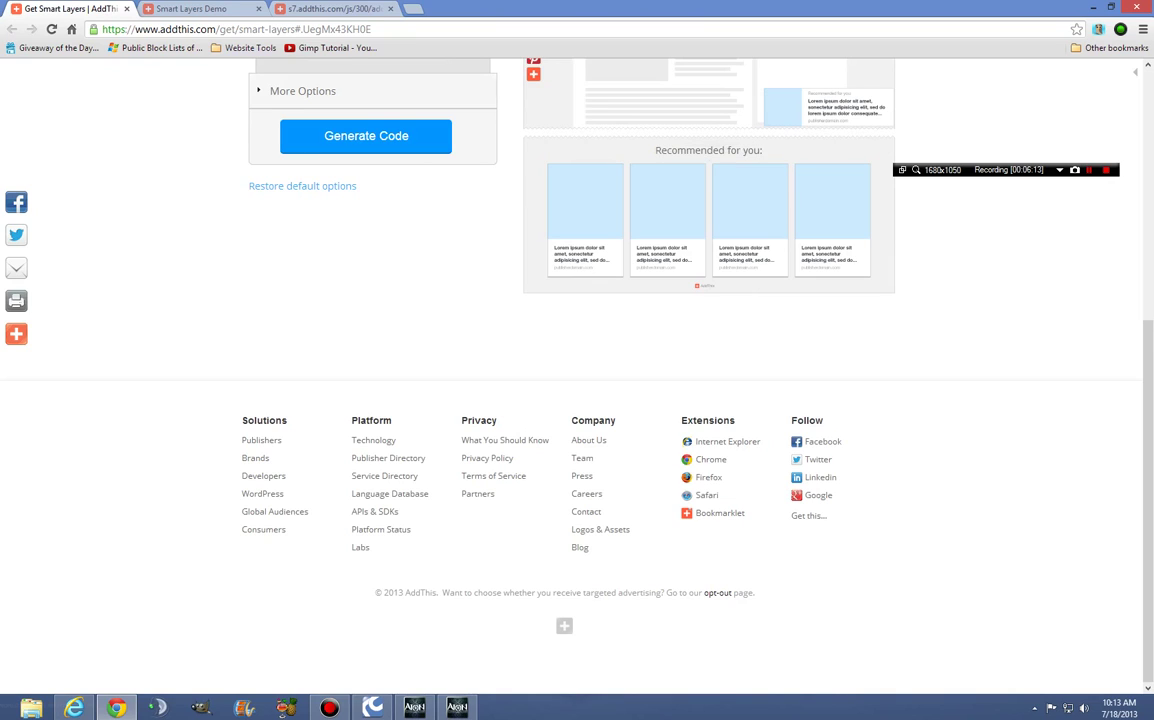
click(302, 91)
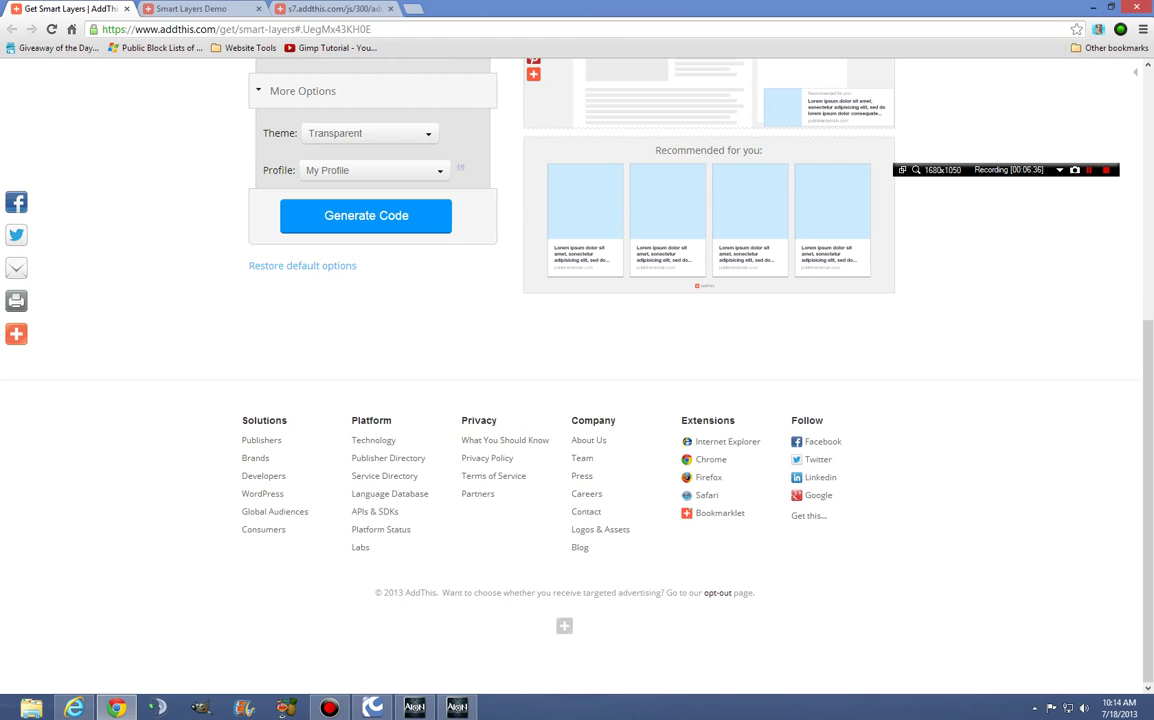
scroll(577, 380, up, 5)
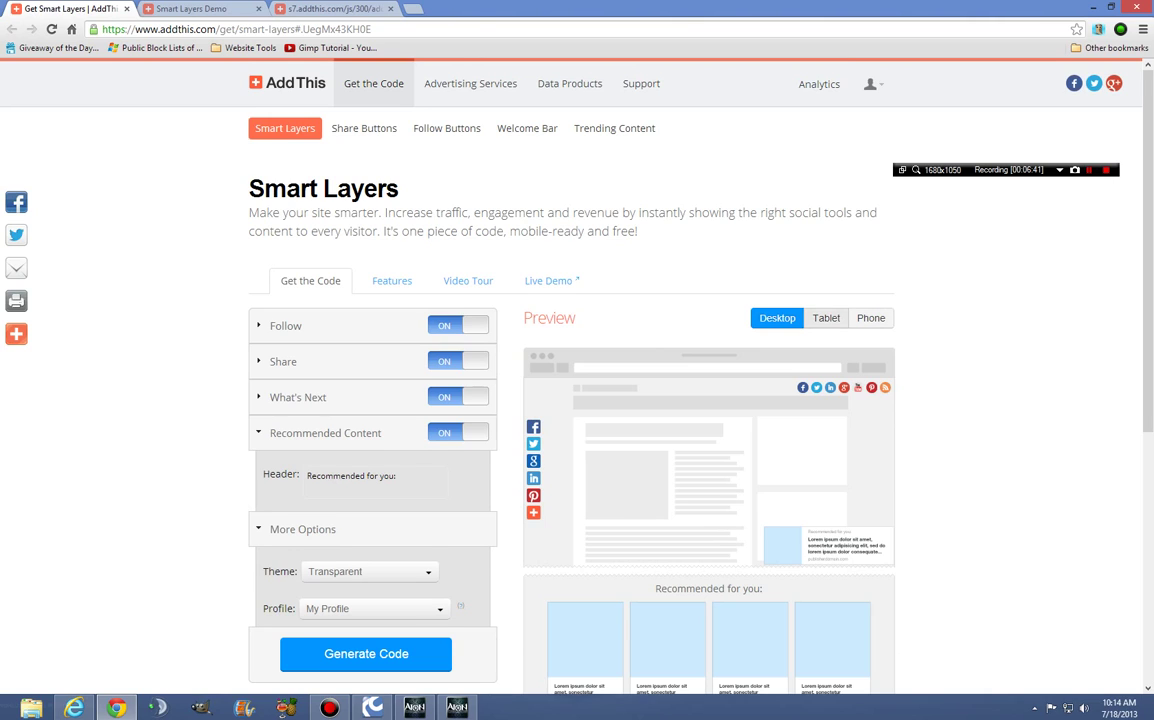
Preview the Smart Layers layout for phone and tablet, and return the preview to desktop.
click(826, 318)
click(870, 318)
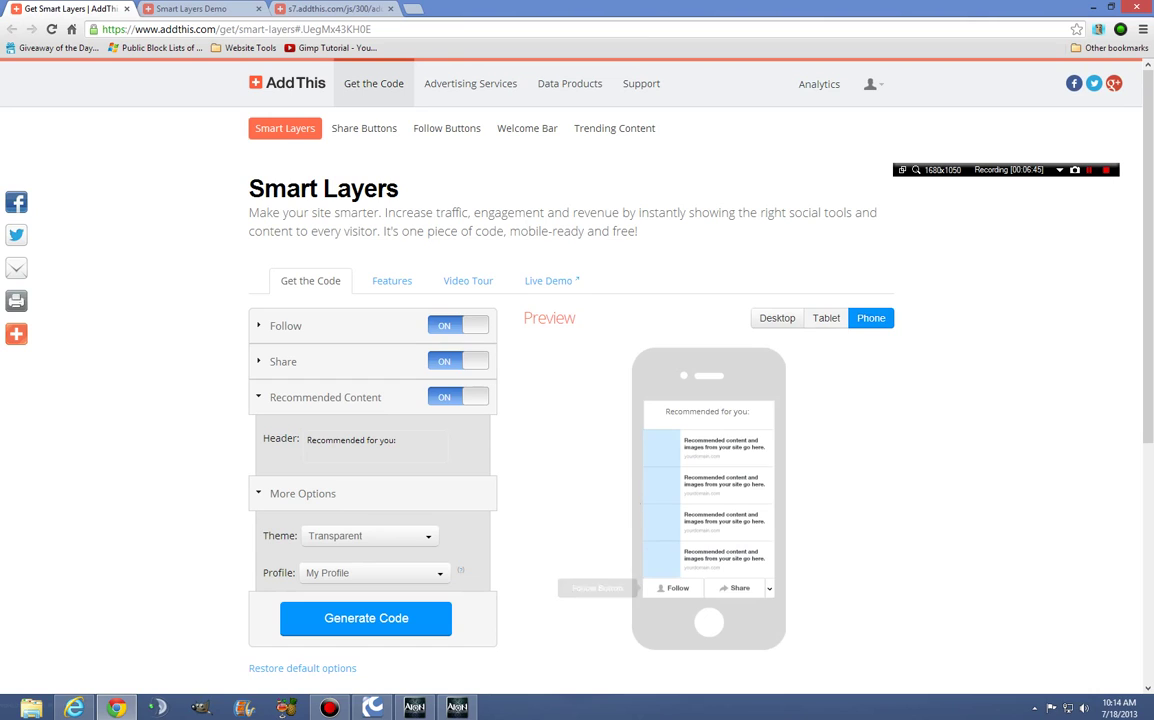
click(826, 318)
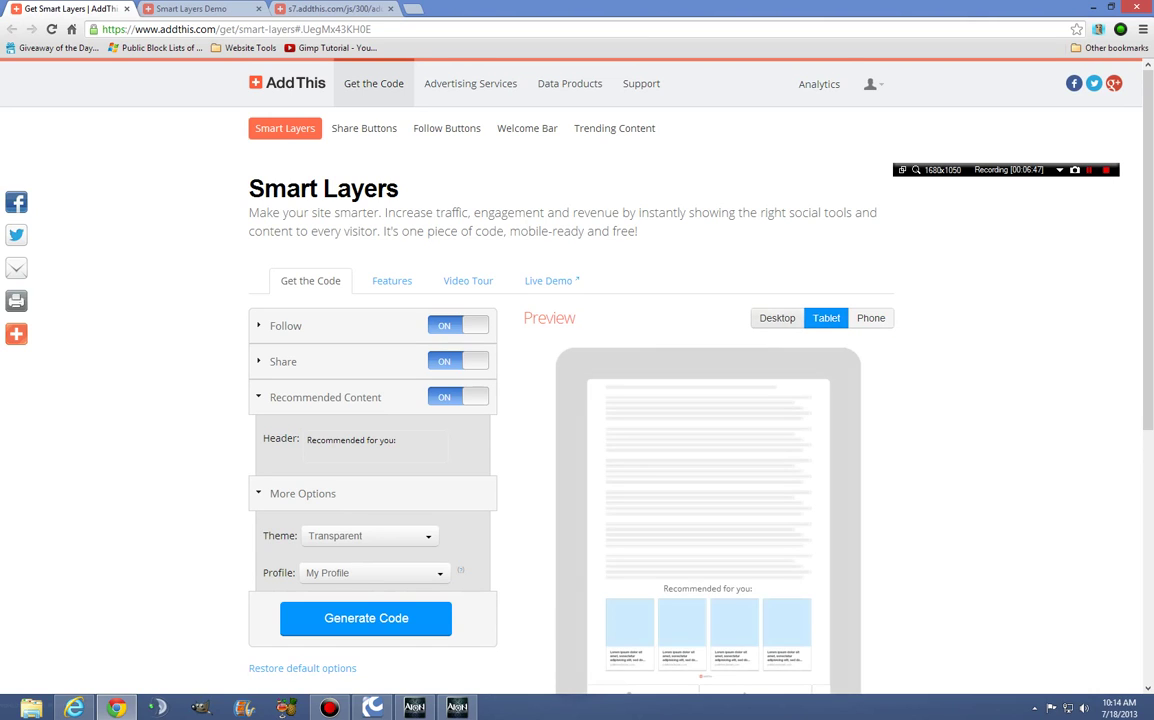
click(777, 318)
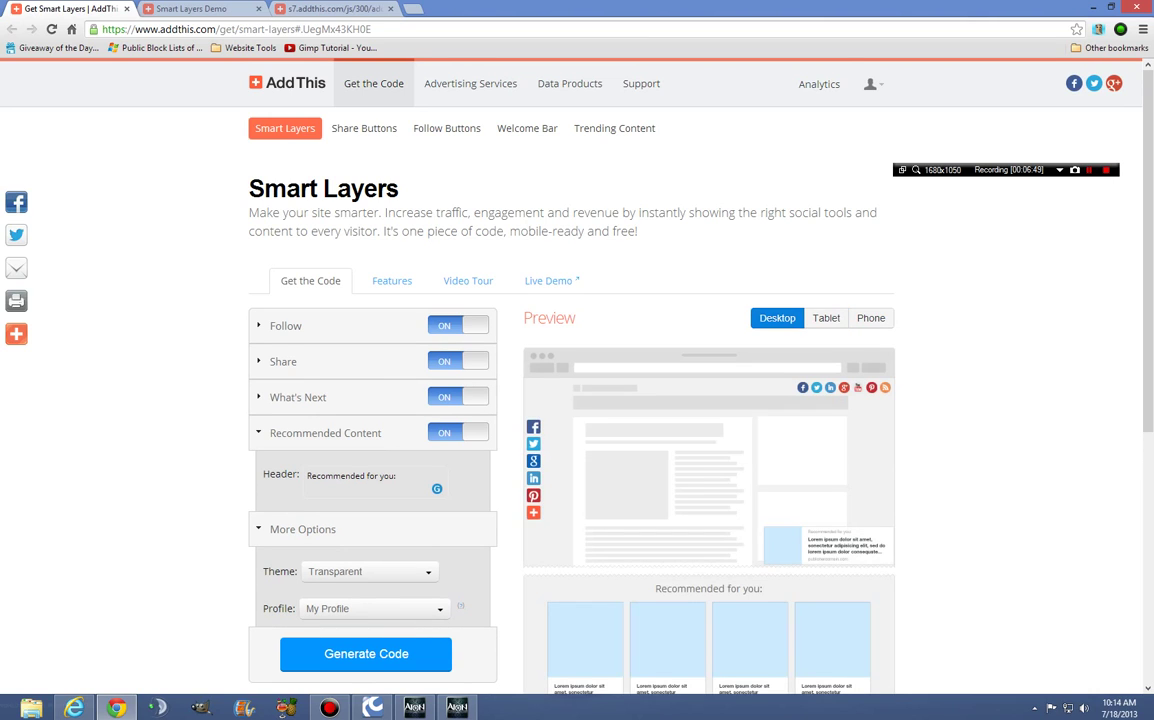